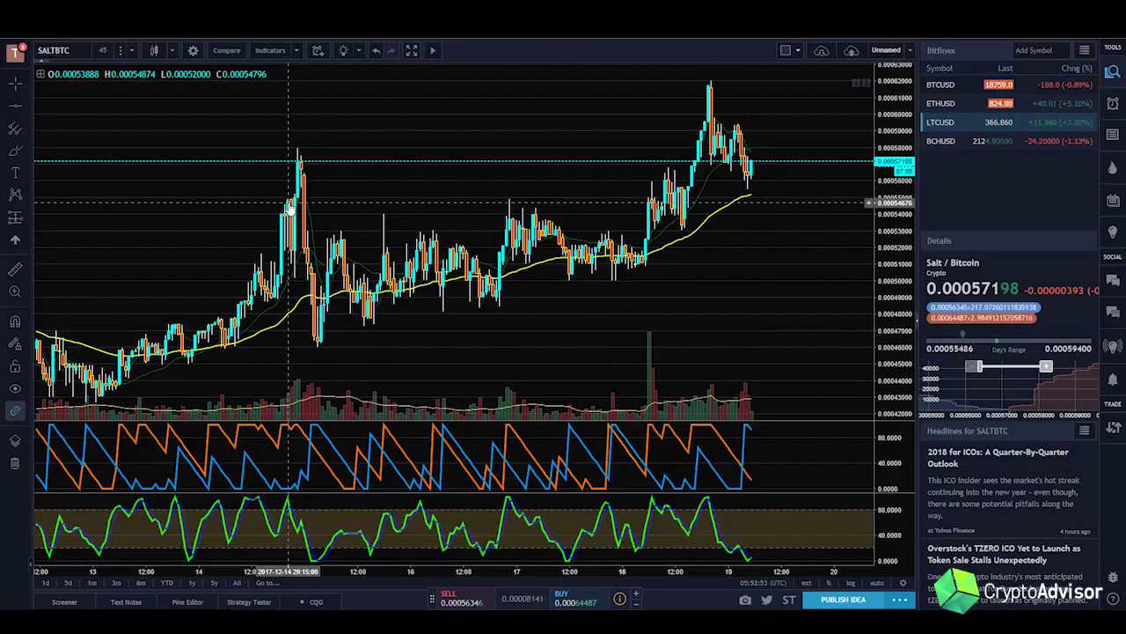
- Pan the SALTBTC 45-minute chart so the 13–19 December candles fill the view
drag(350, 143, 396, 152)
scroll(395, 161, right, 3)
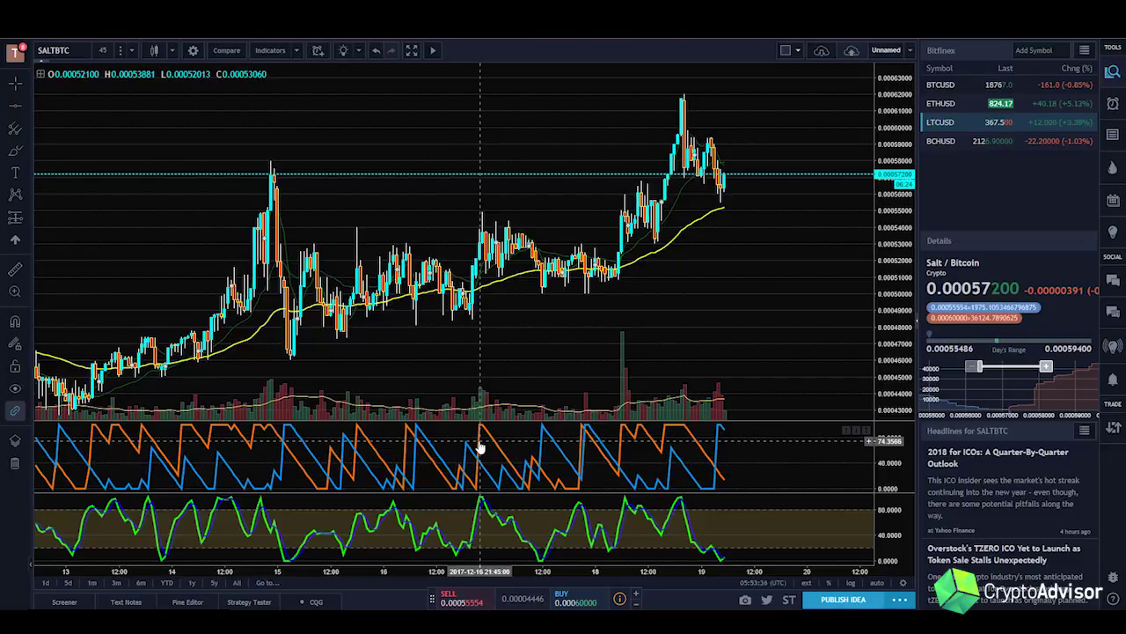
- Place five green vertical lines at the buy points from 13 to 18 December
click(25, 107)
click(99, 195)
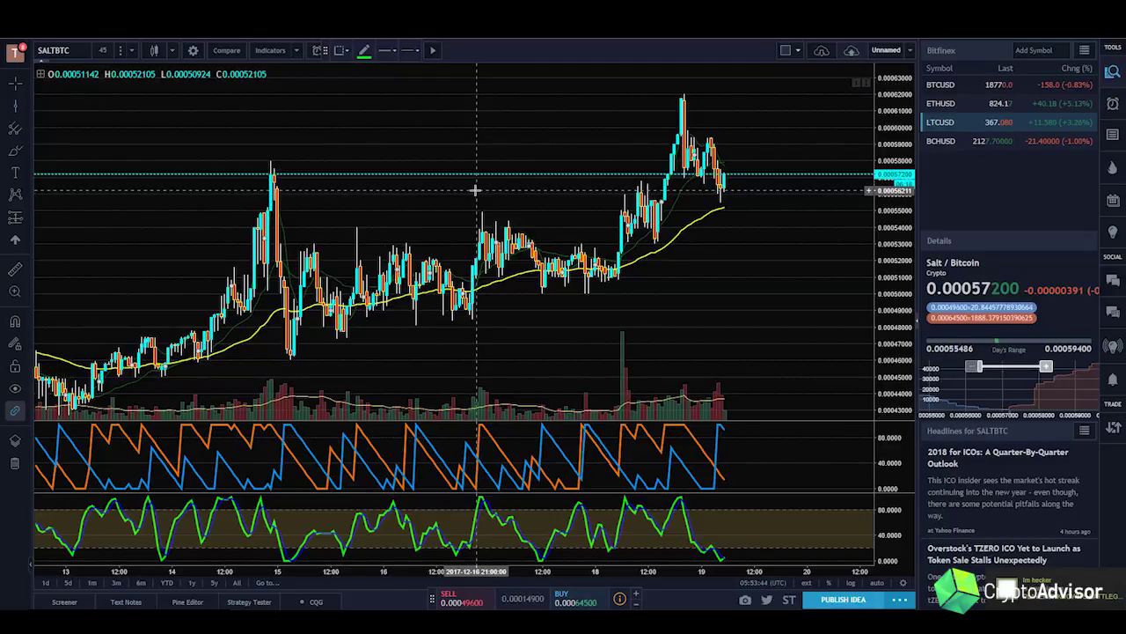
click(476, 189)
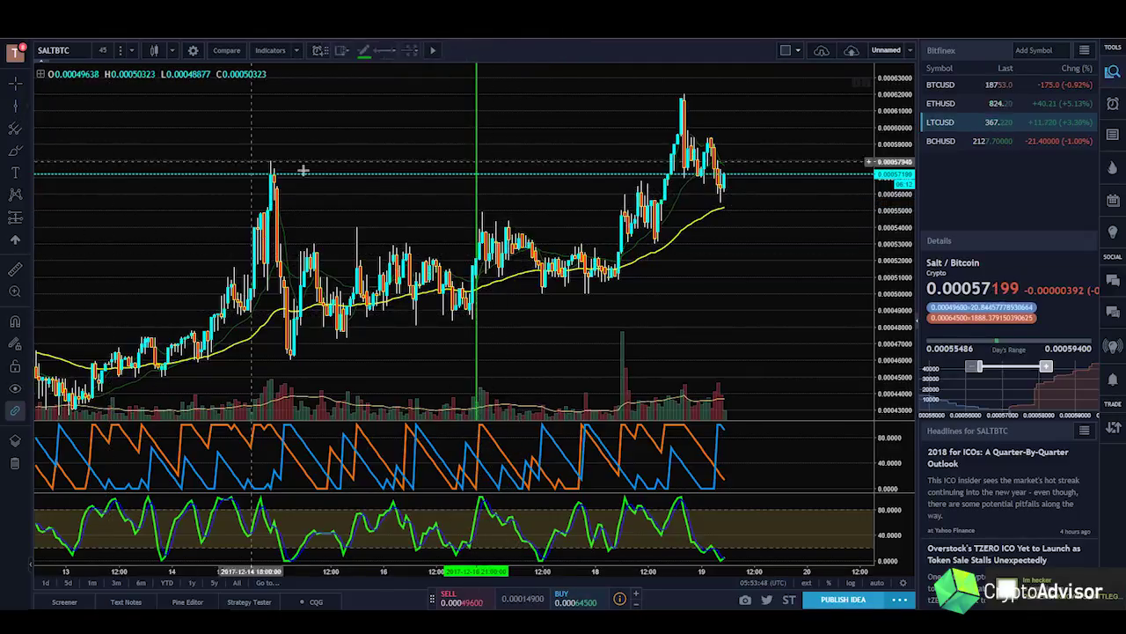
click(577, 215)
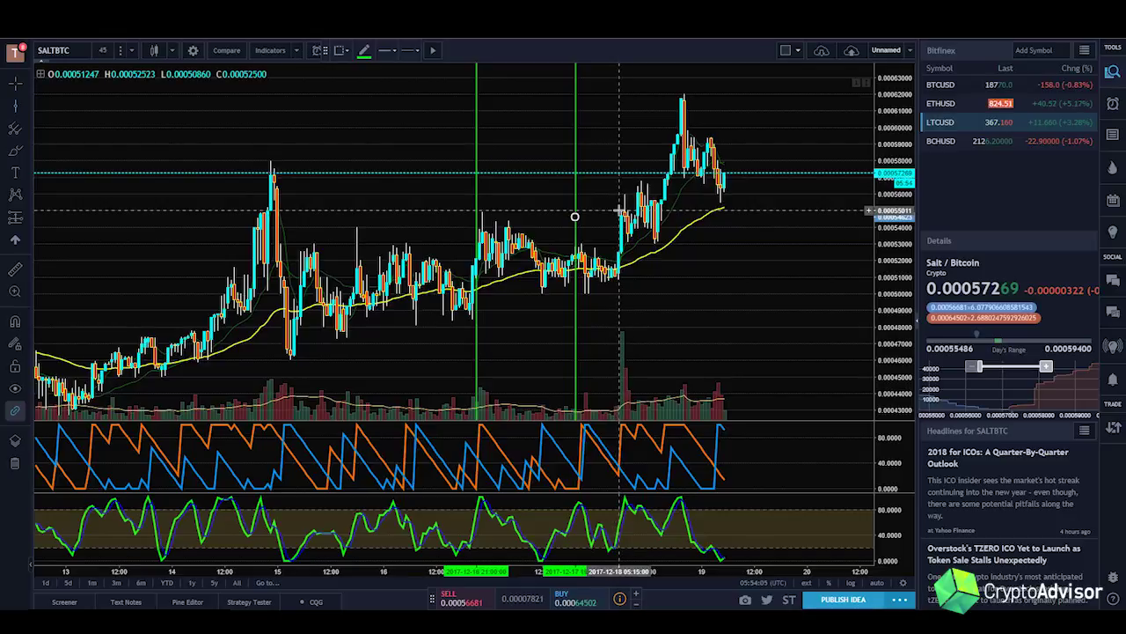
click(619, 217)
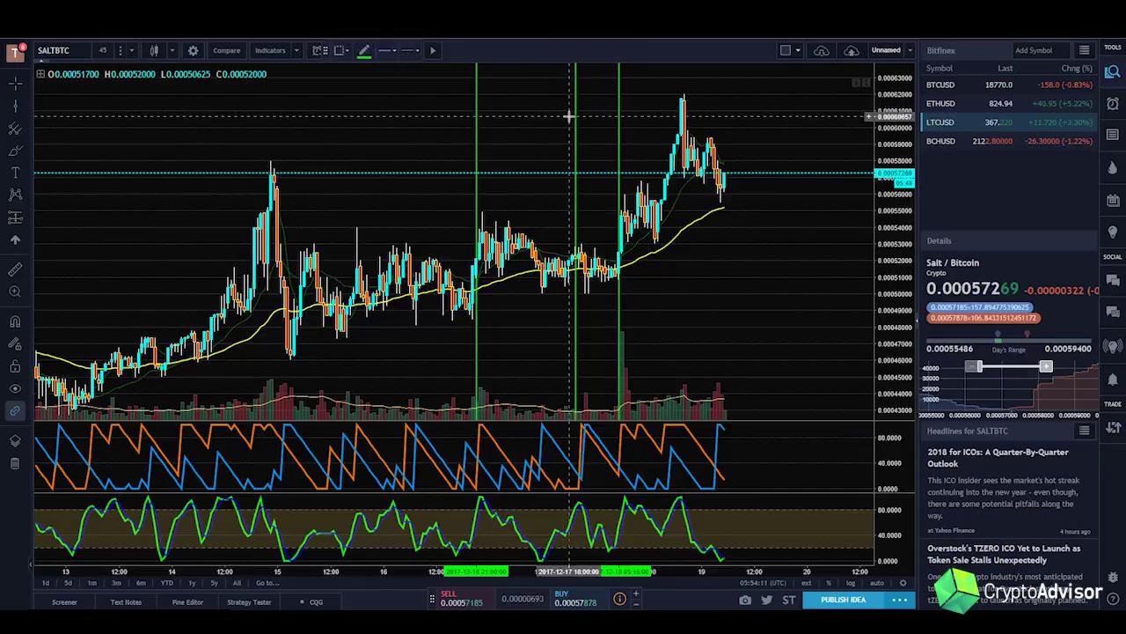
click(619, 116)
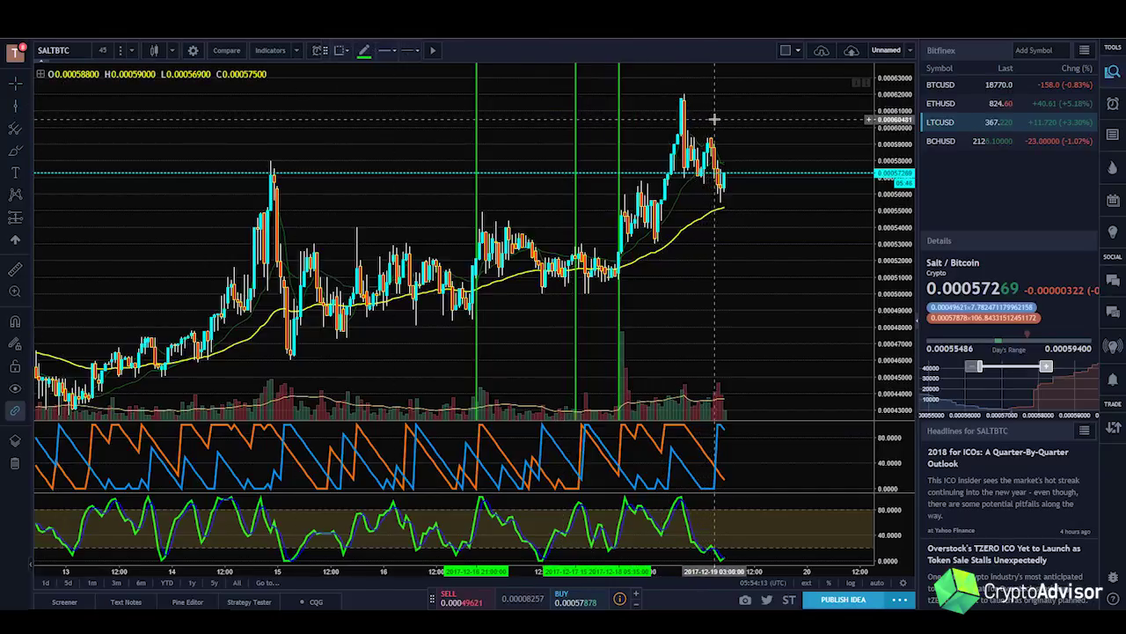
click(354, 129)
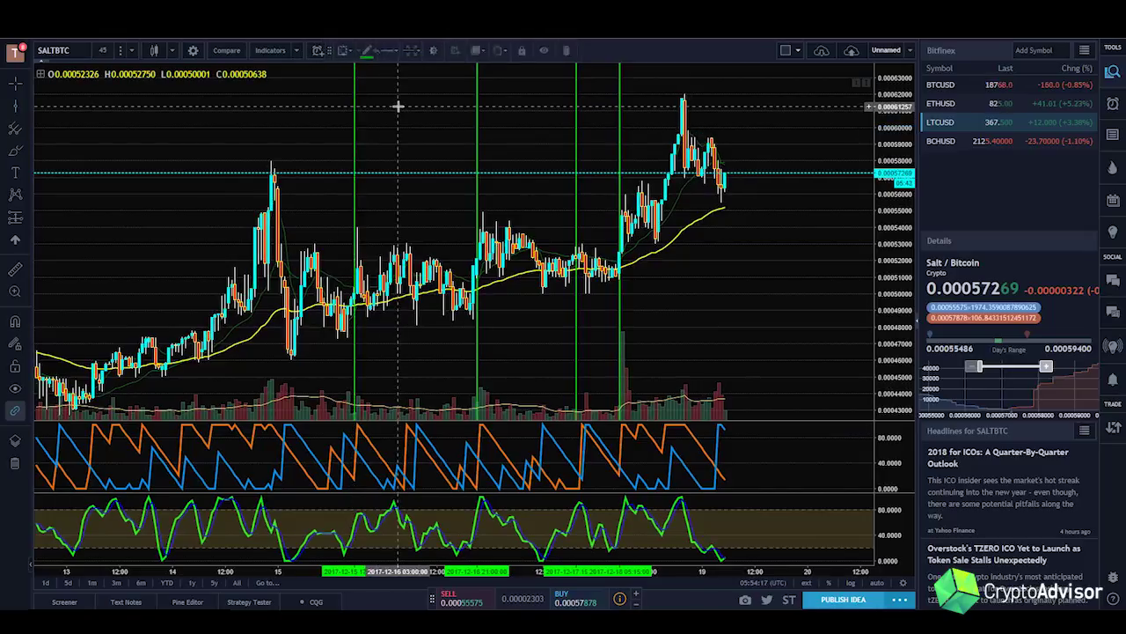
drag(264, 181, 317, 181)
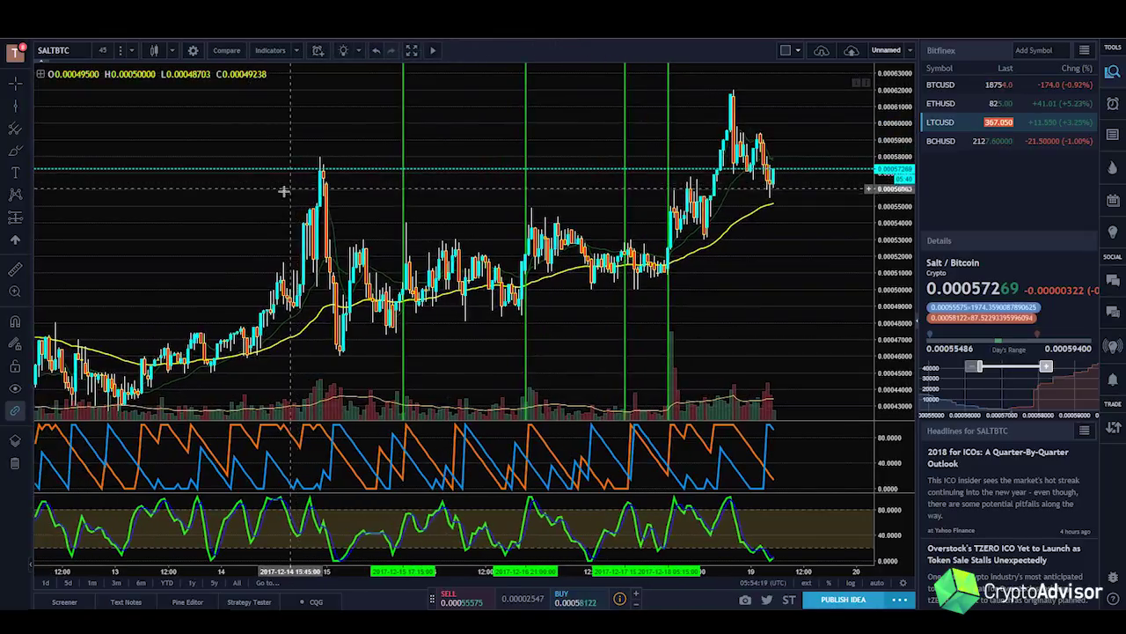
click(15, 107)
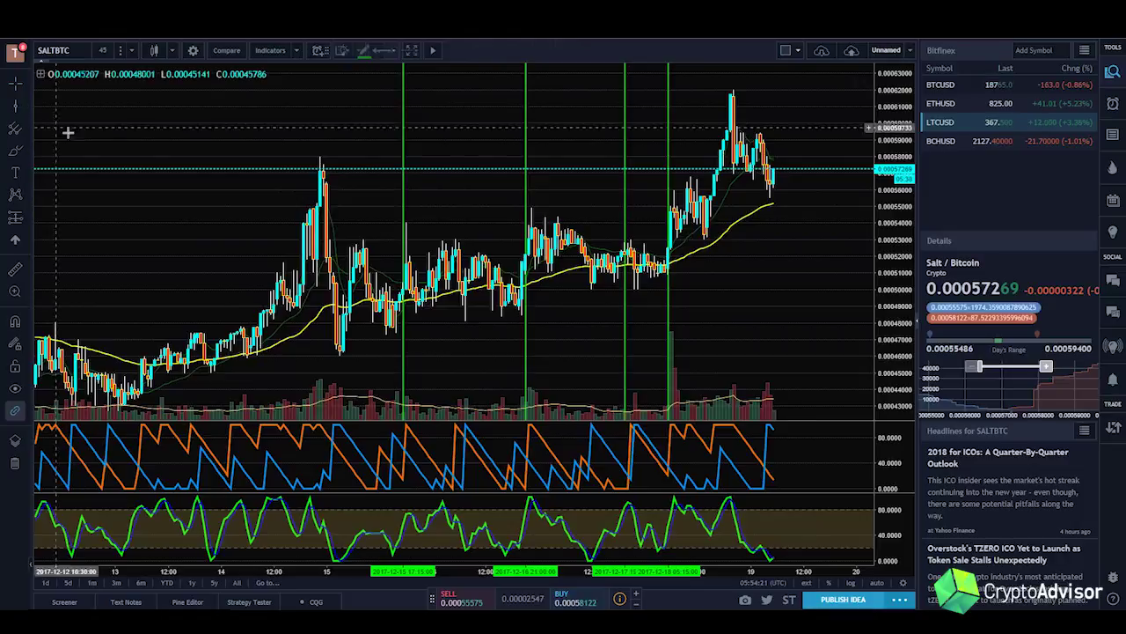
click(133, 147)
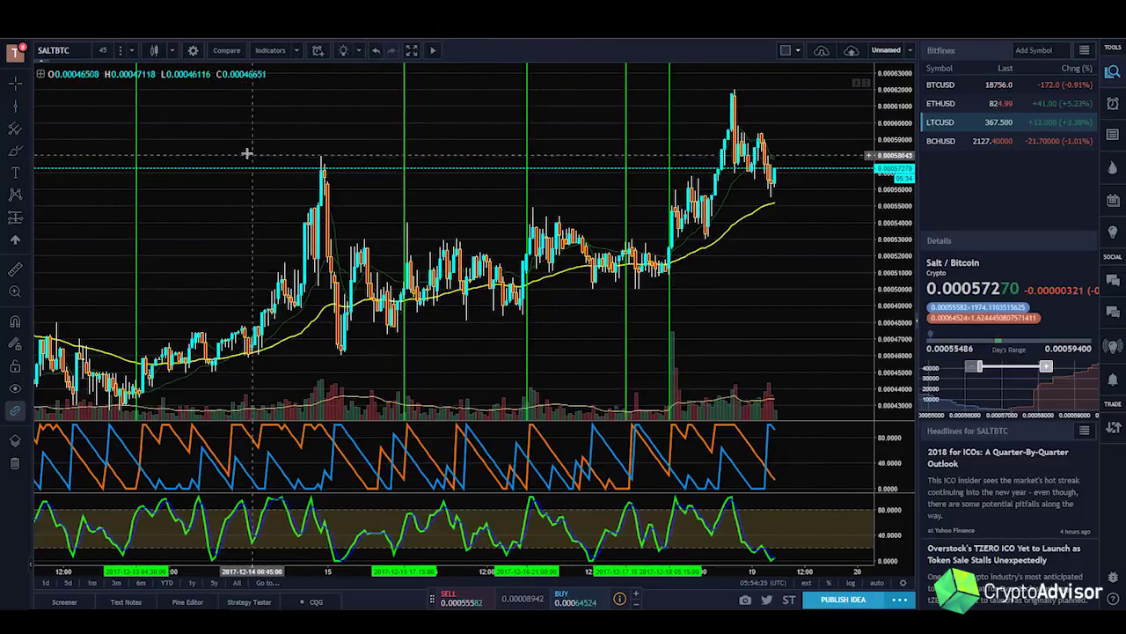
- Re-arm the Vertical Line tool and switch its colour from green to red
drag(247, 153, 270, 154)
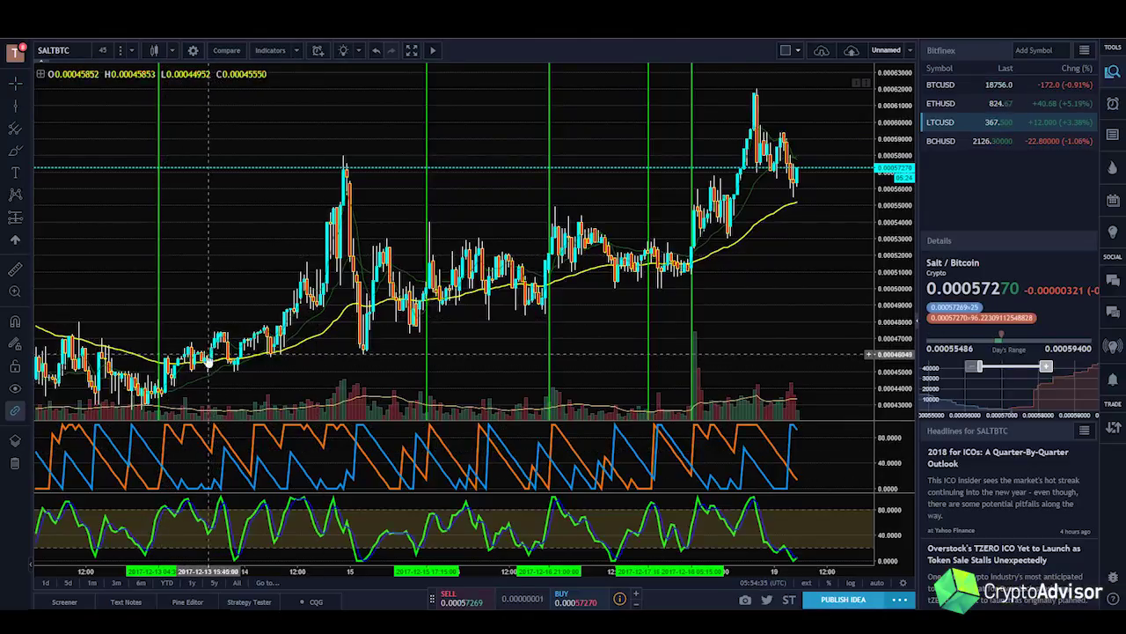
click(14, 106)
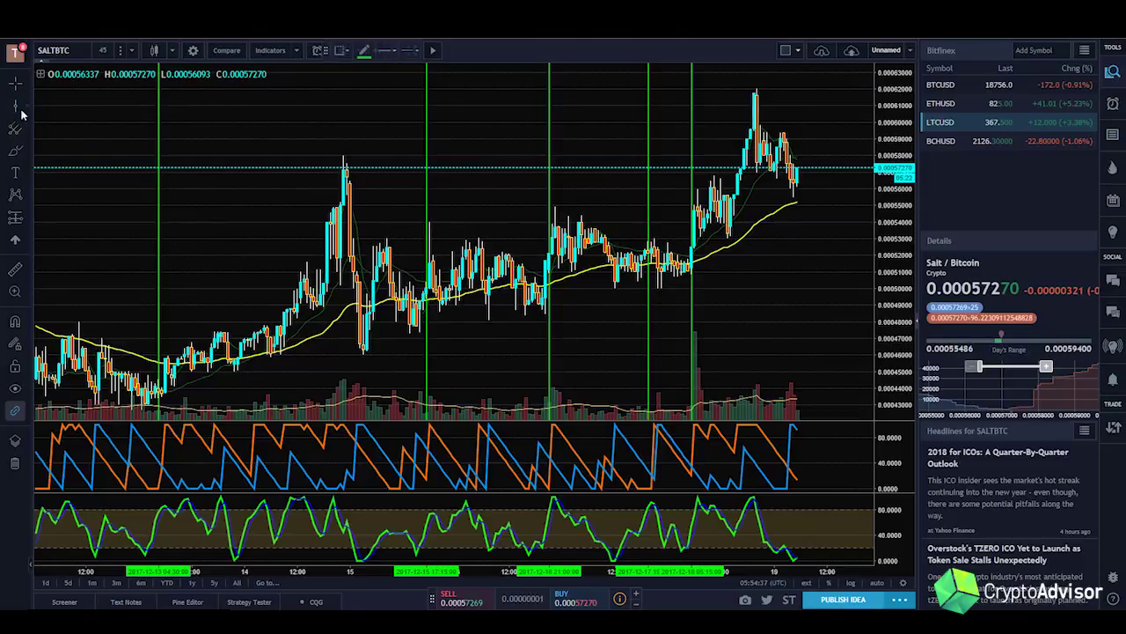
key(Escape)
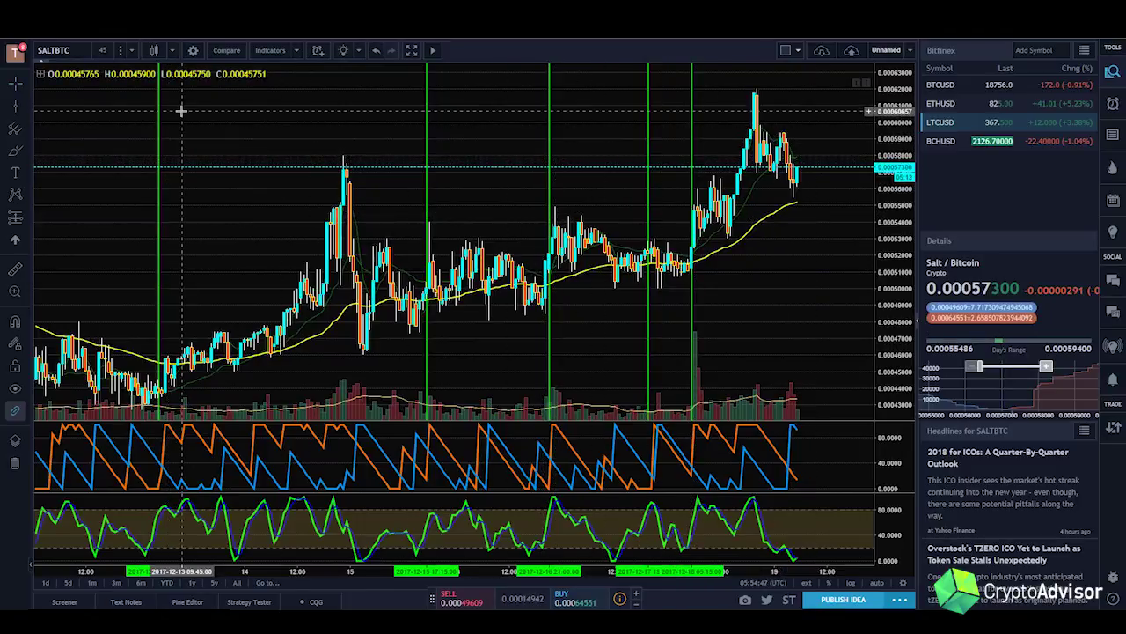
click(16, 109)
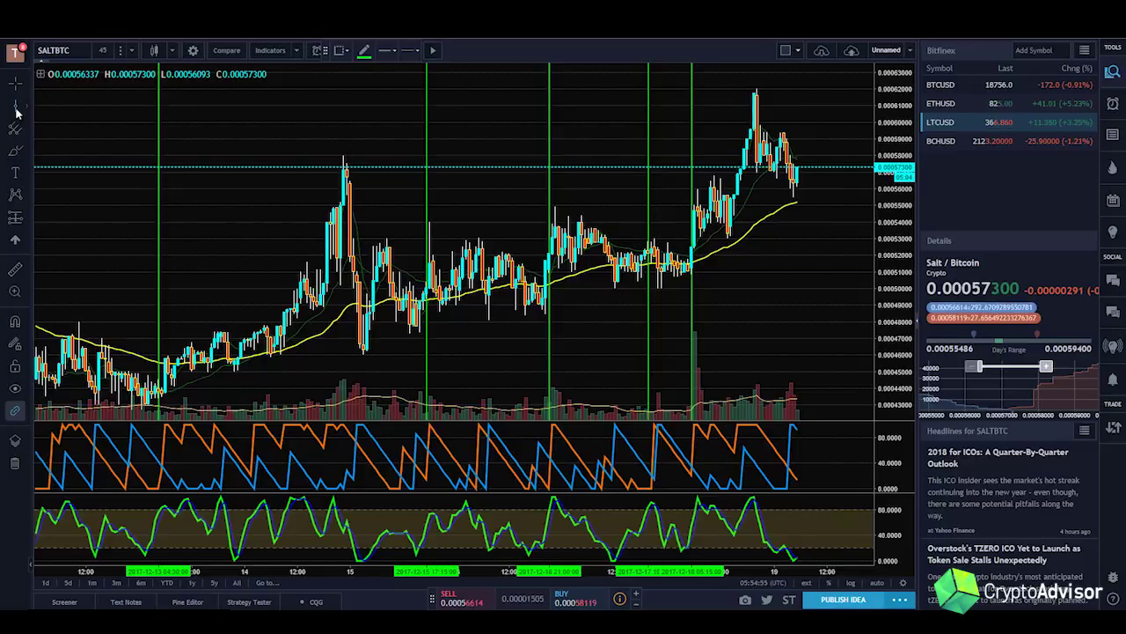
click(364, 50)
click(370, 85)
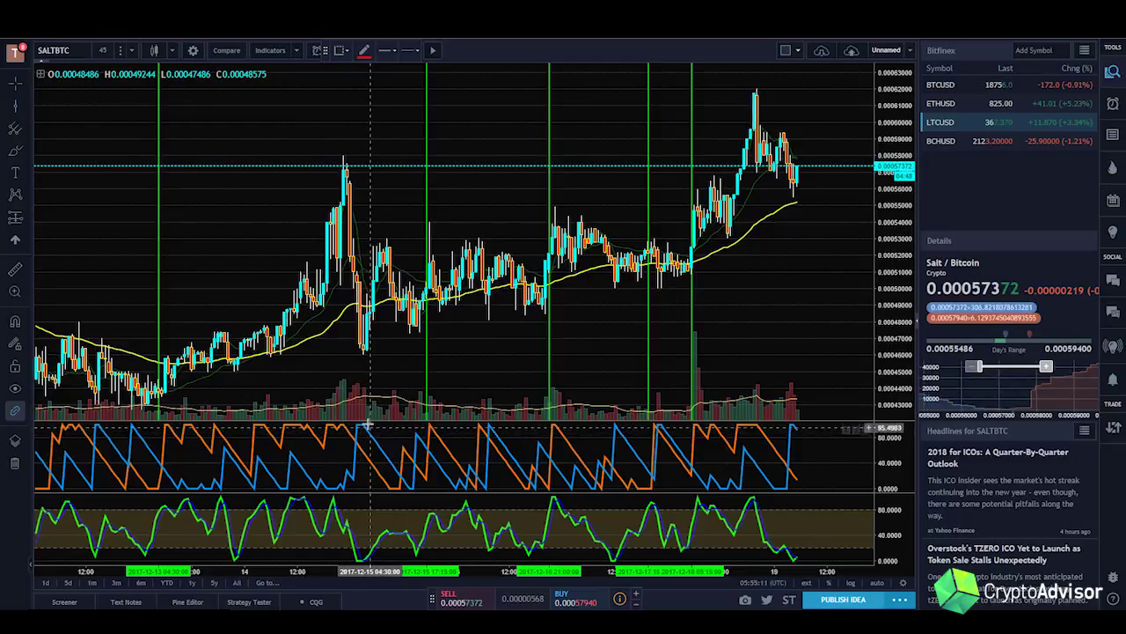
- Place four red vertical lines at sell points from 15 December 01:30 to 19 December
click(357, 272)
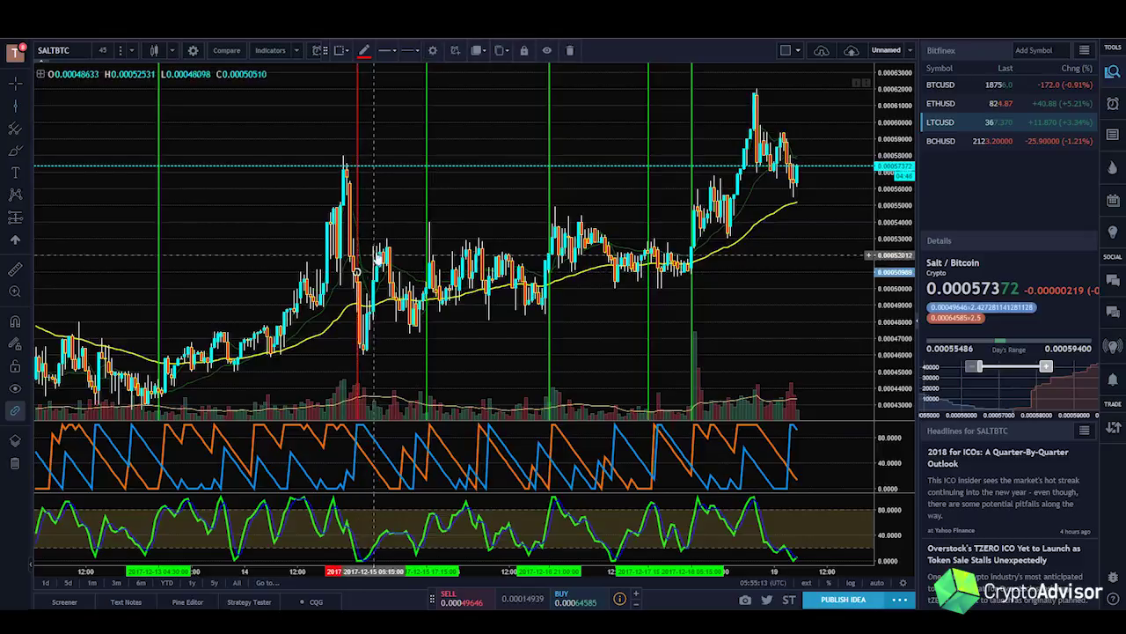
click(17, 108)
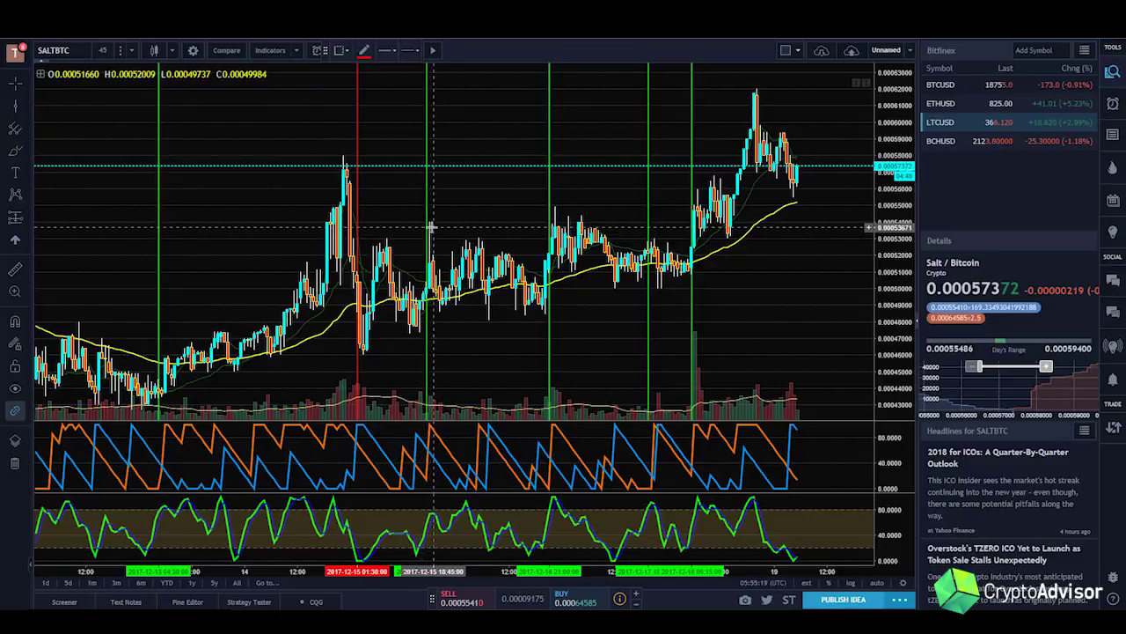
click(486, 229)
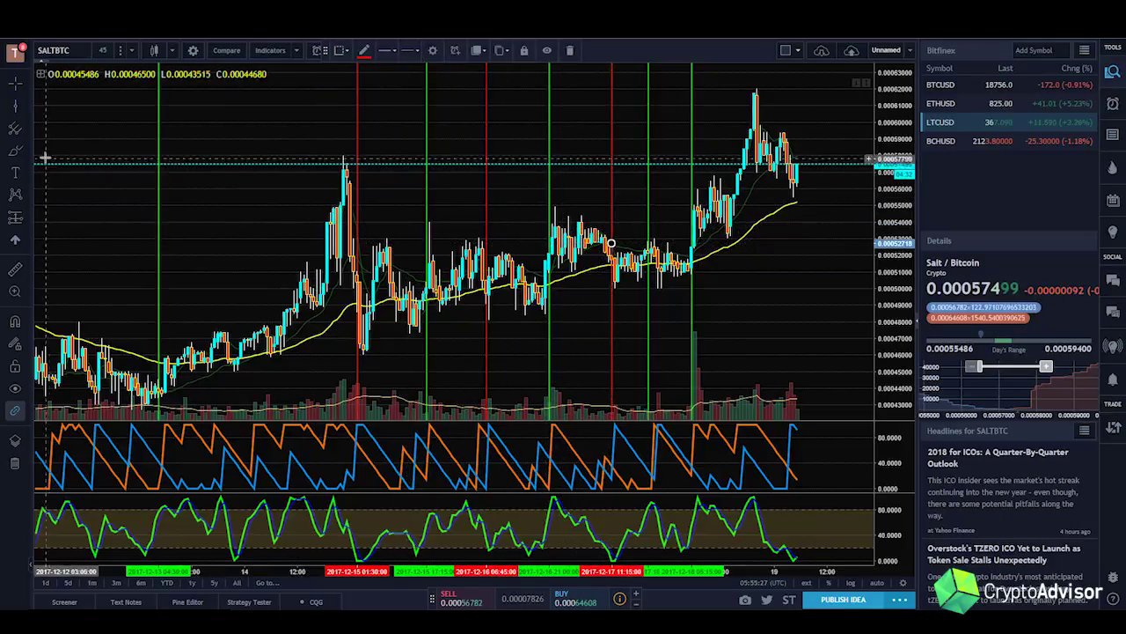
click(611, 242)
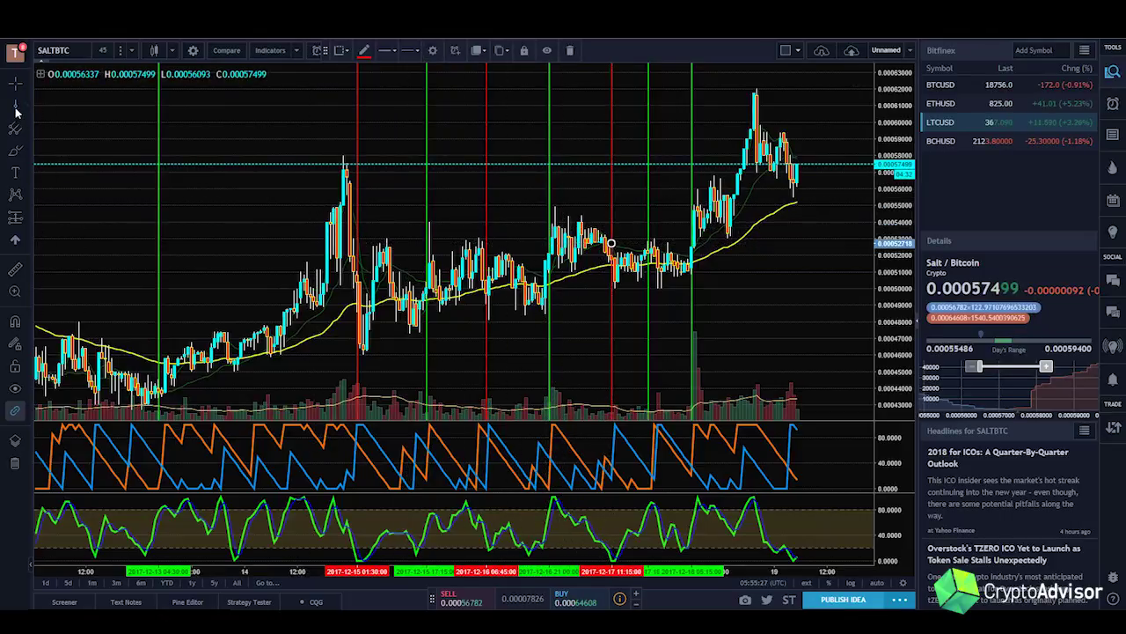
click(786, 222)
click(828, 240)
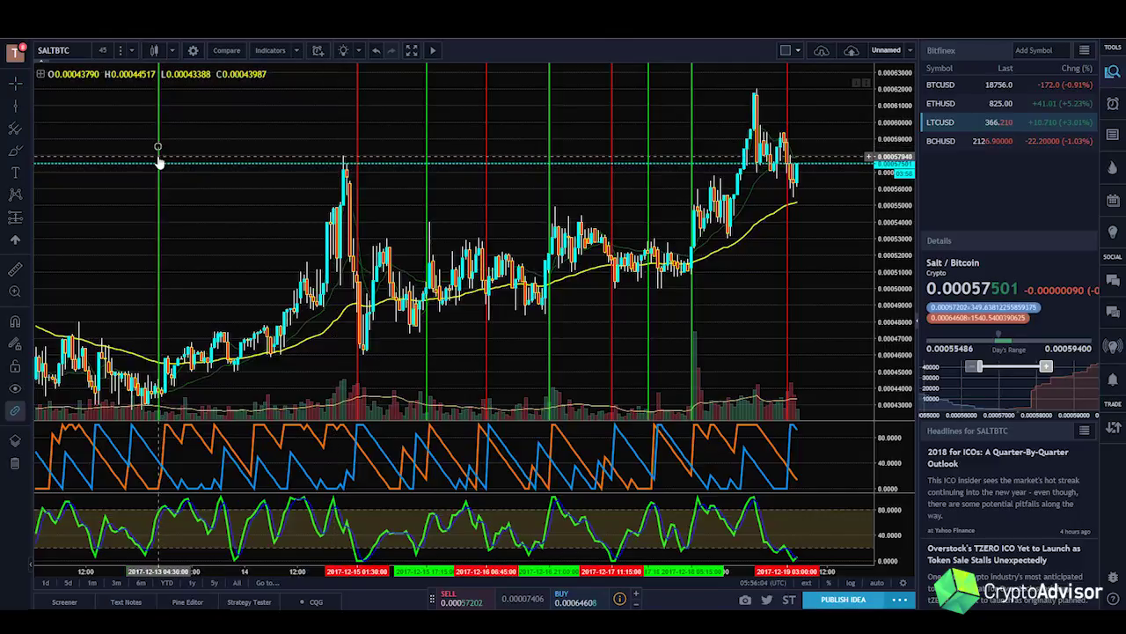
- Delete the signal lines and scroll to the latest candles running up to 19 December
key(Delete)
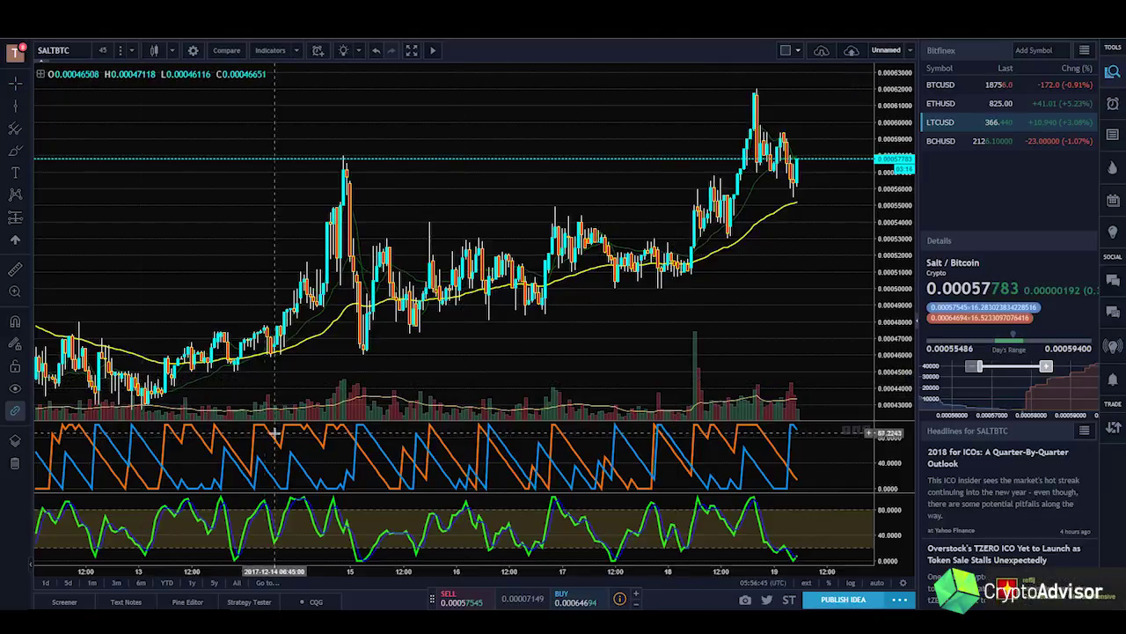
drag(222, 321, 298, 343)
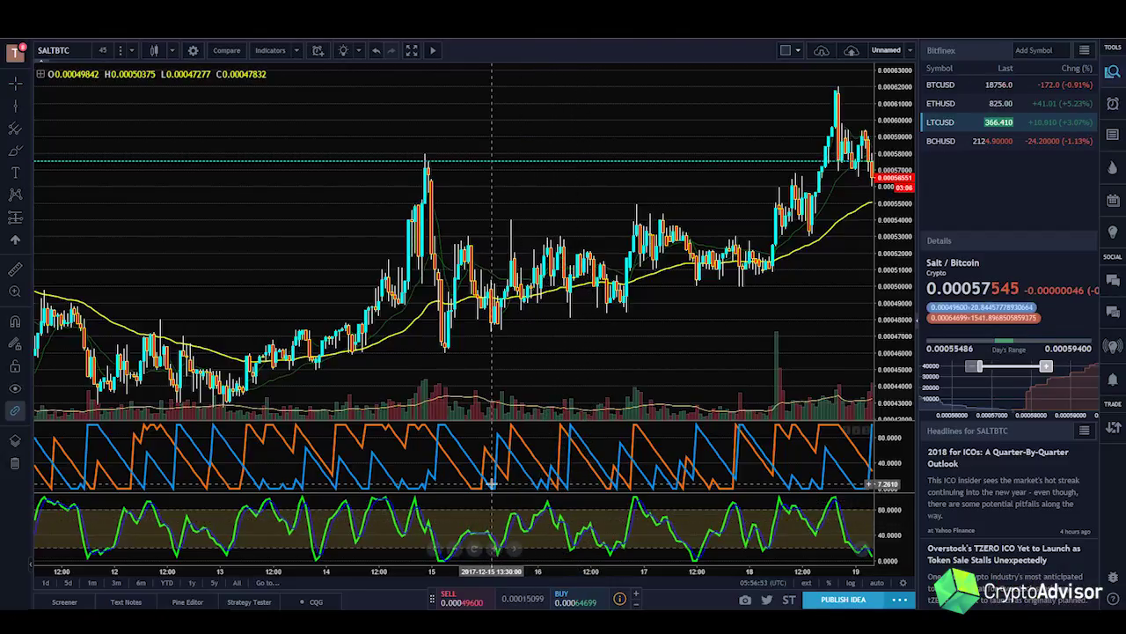
scroll(581, 383, right, 3)
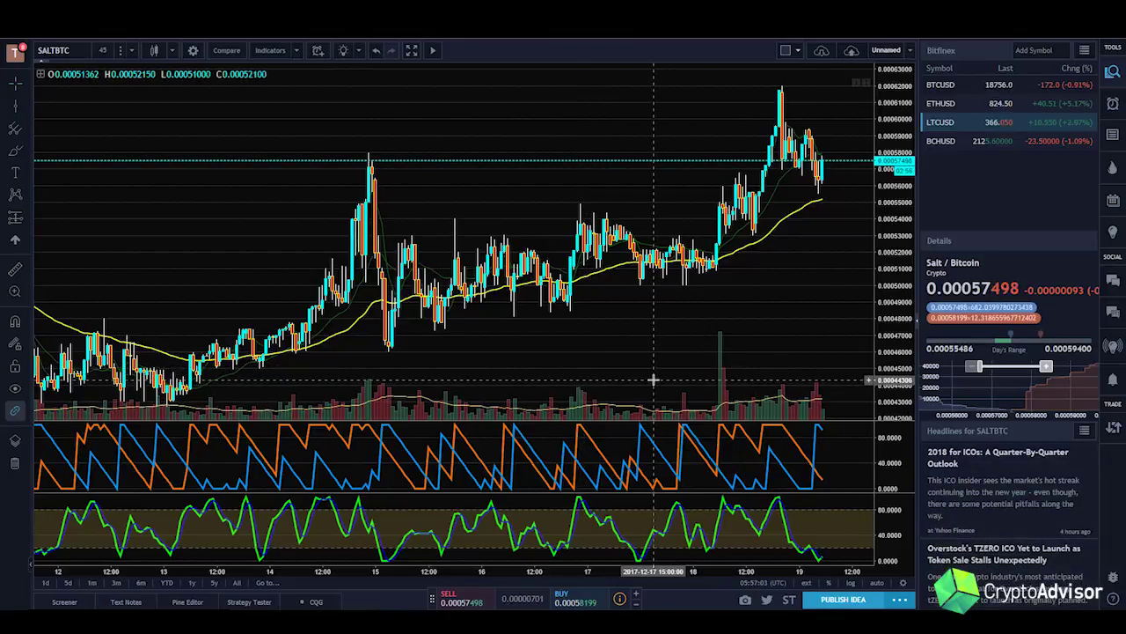
- Zoom to 10–17 December and place a green vertical line at the 13 December low
drag(488, 297, 802, 378)
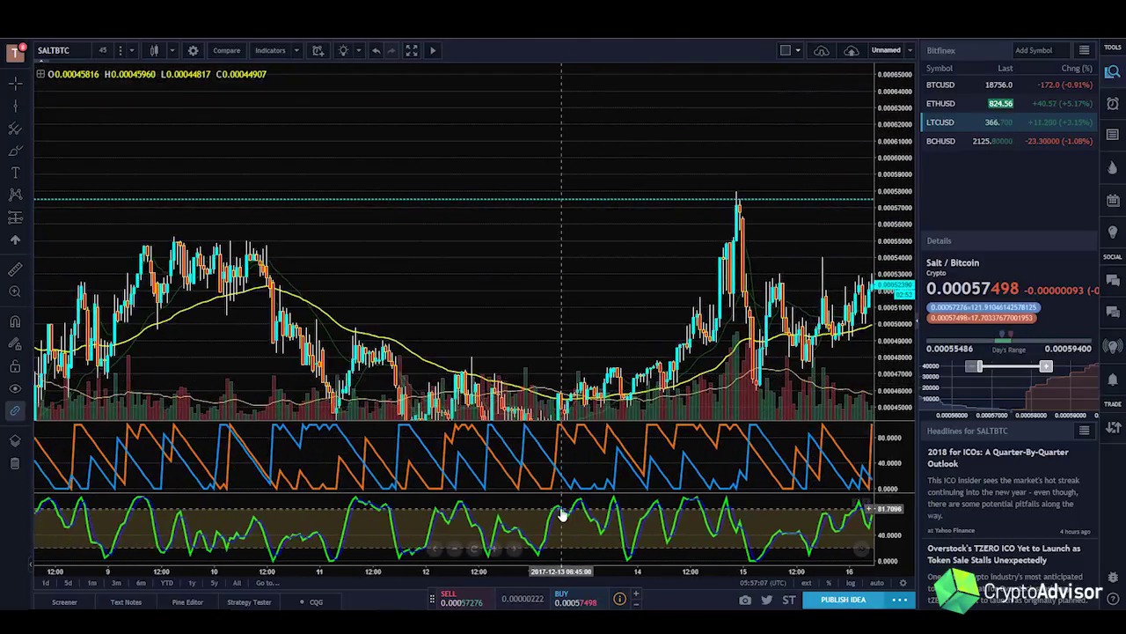
drag(558, 308, 463, 370)
scroll(642, 340, up, 3)
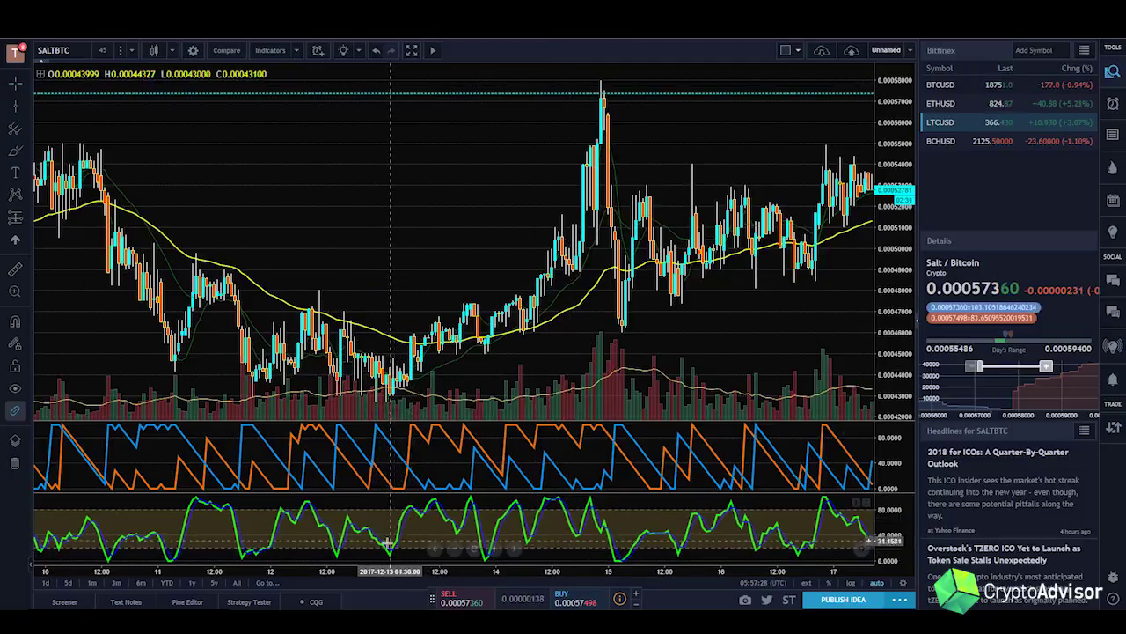
click(15, 105)
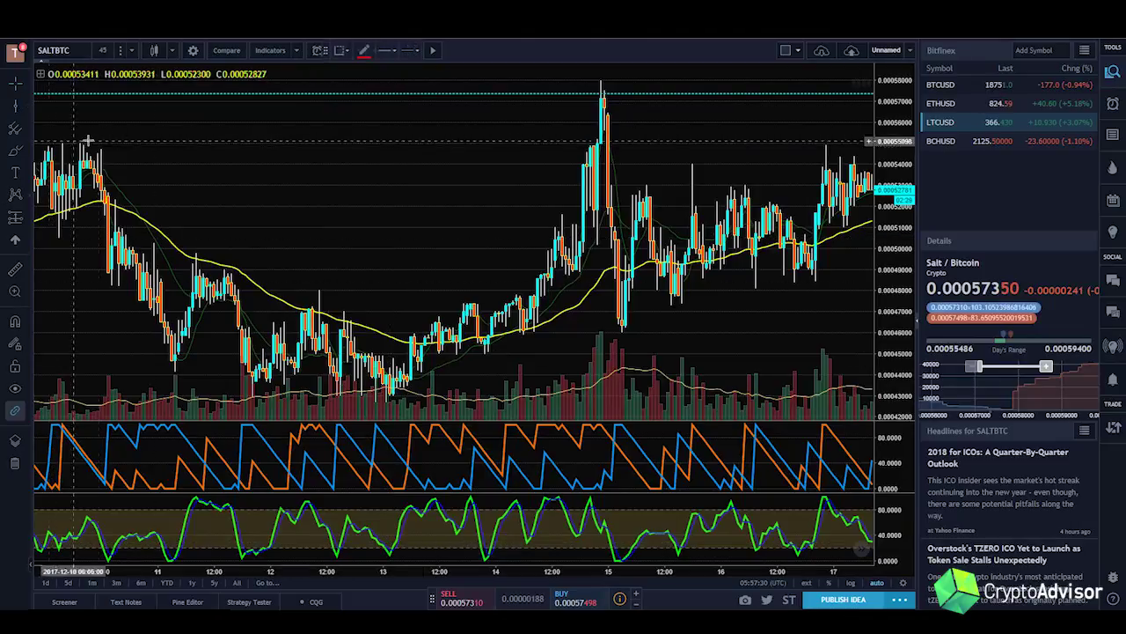
click(364, 50)
click(397, 132)
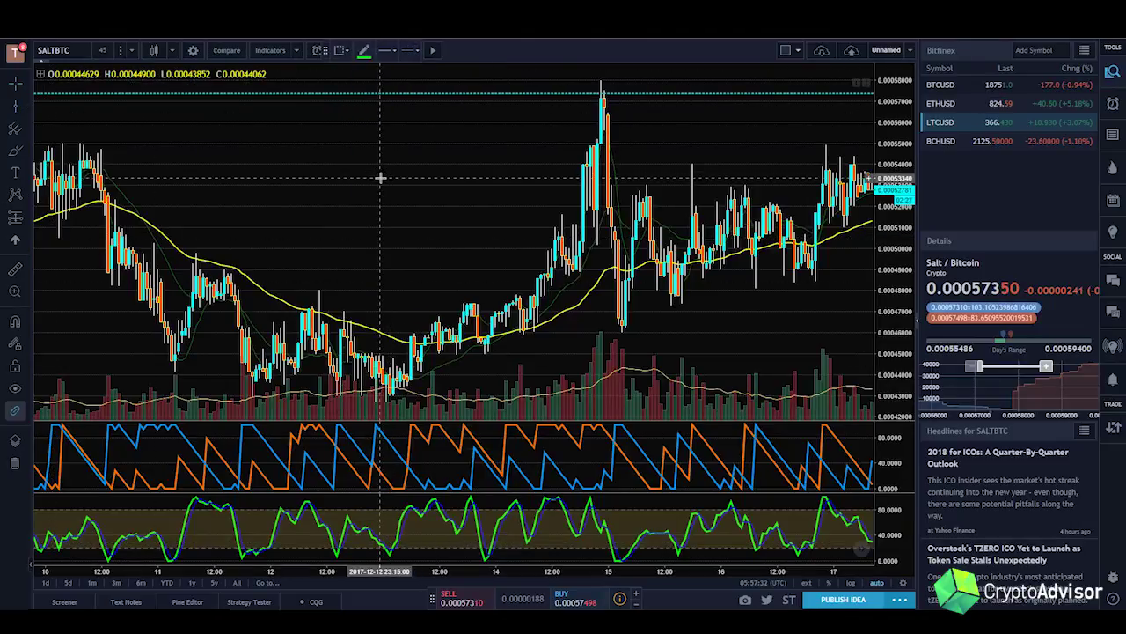
click(388, 176)
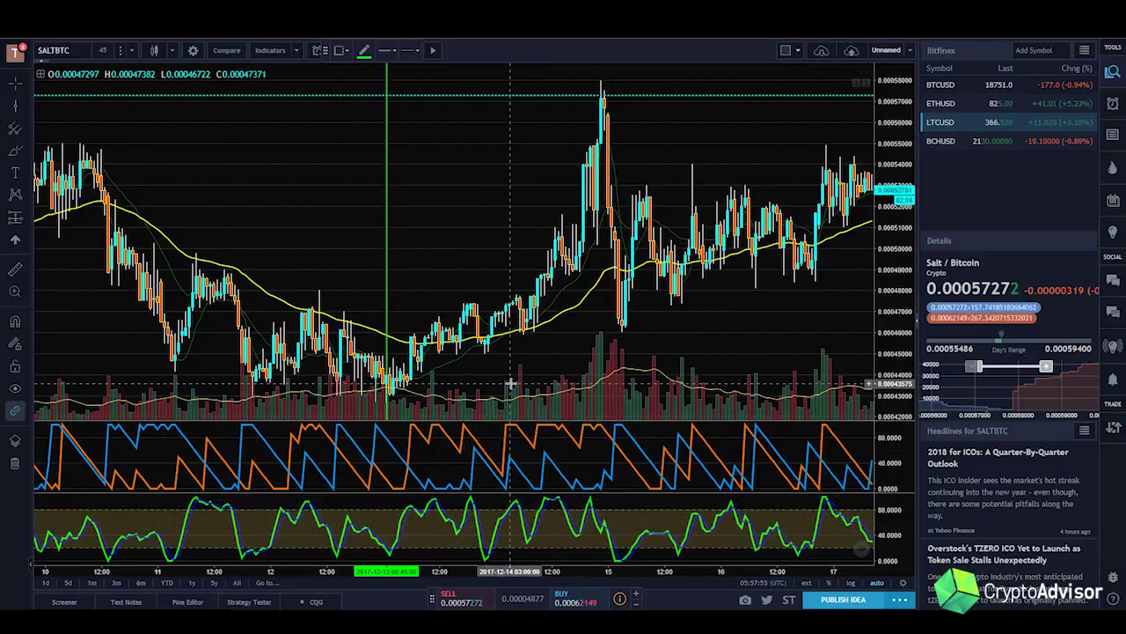
- Delete the green vertical line at the 13 December low using its trash icon
click(382, 296)
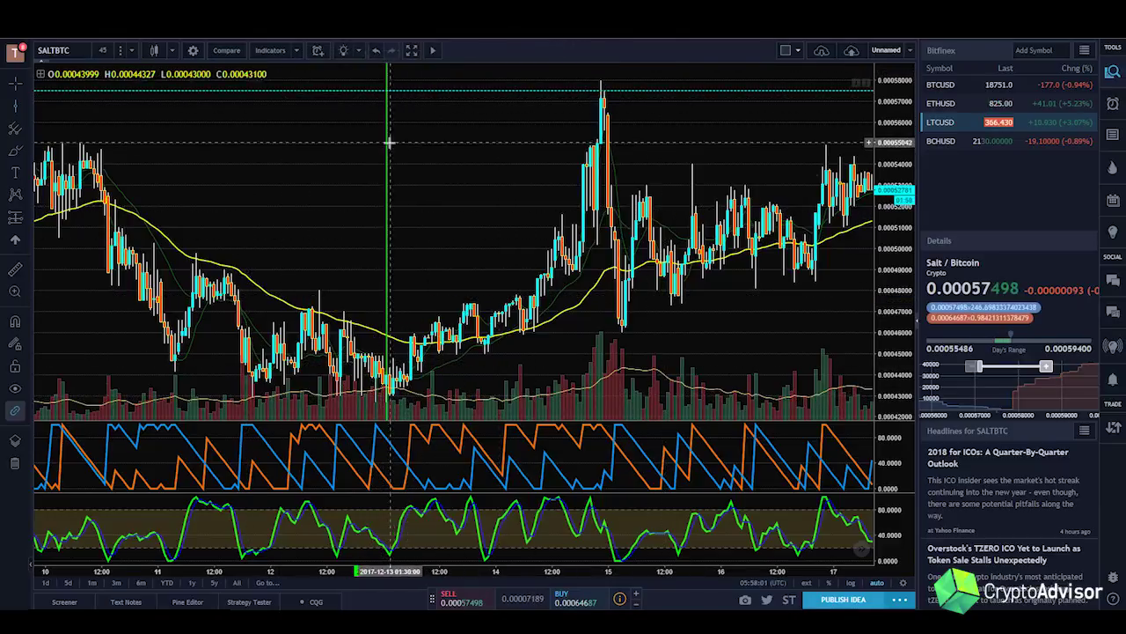
click(569, 51)
scroll(642, 97, right, 3)
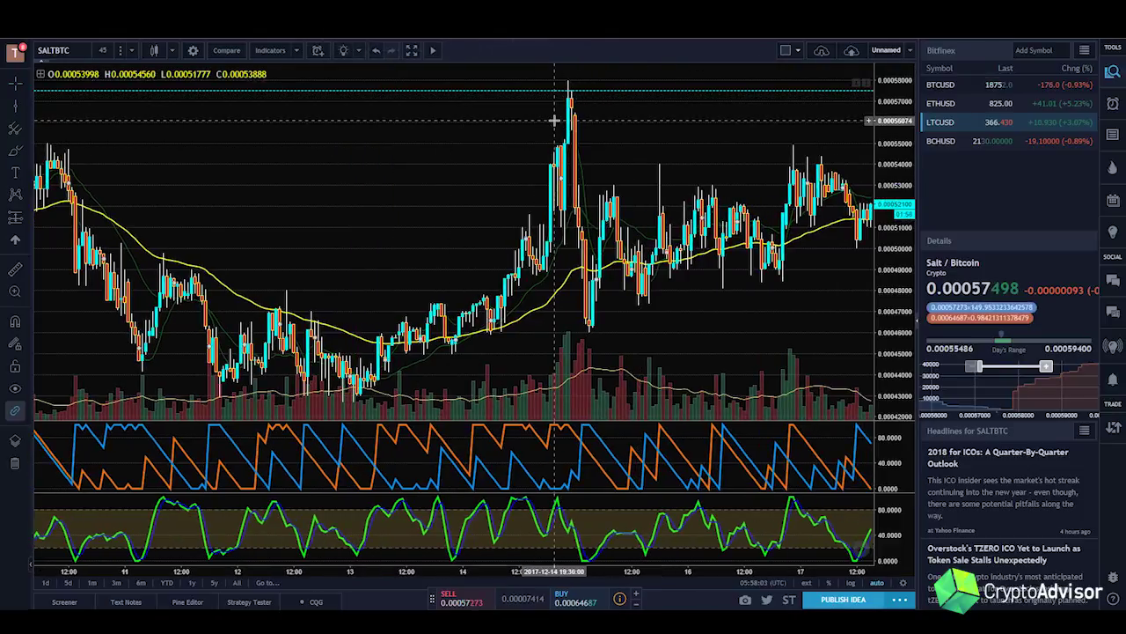
scroll(586, 114, right, 2)
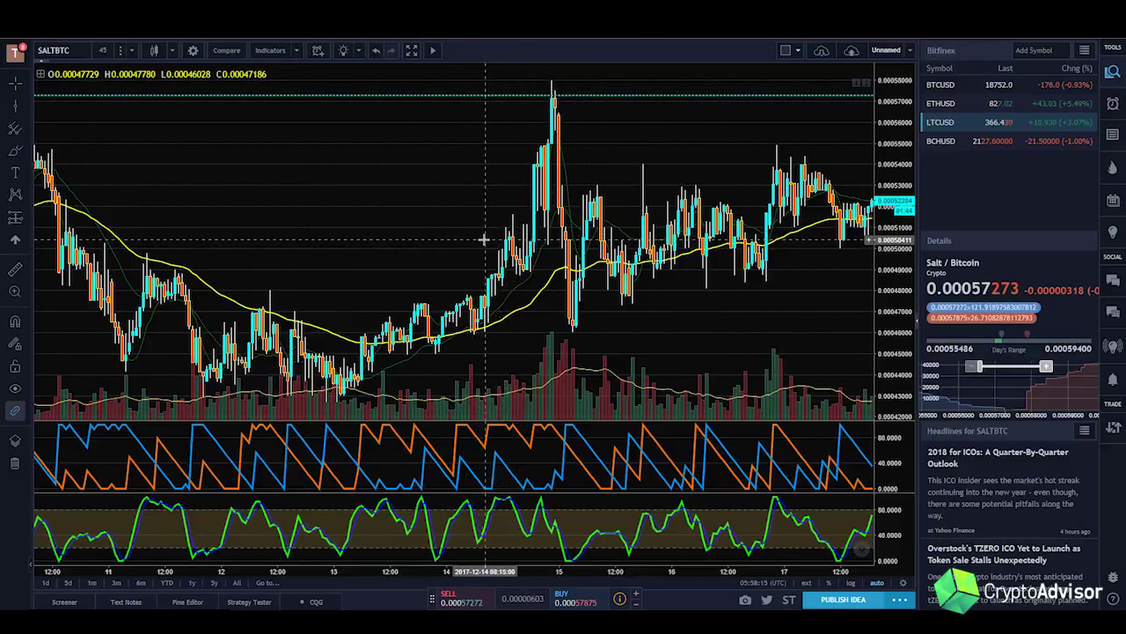
- Place a green vertical line on 14 December, then a red one at 12:00
click(17, 125)
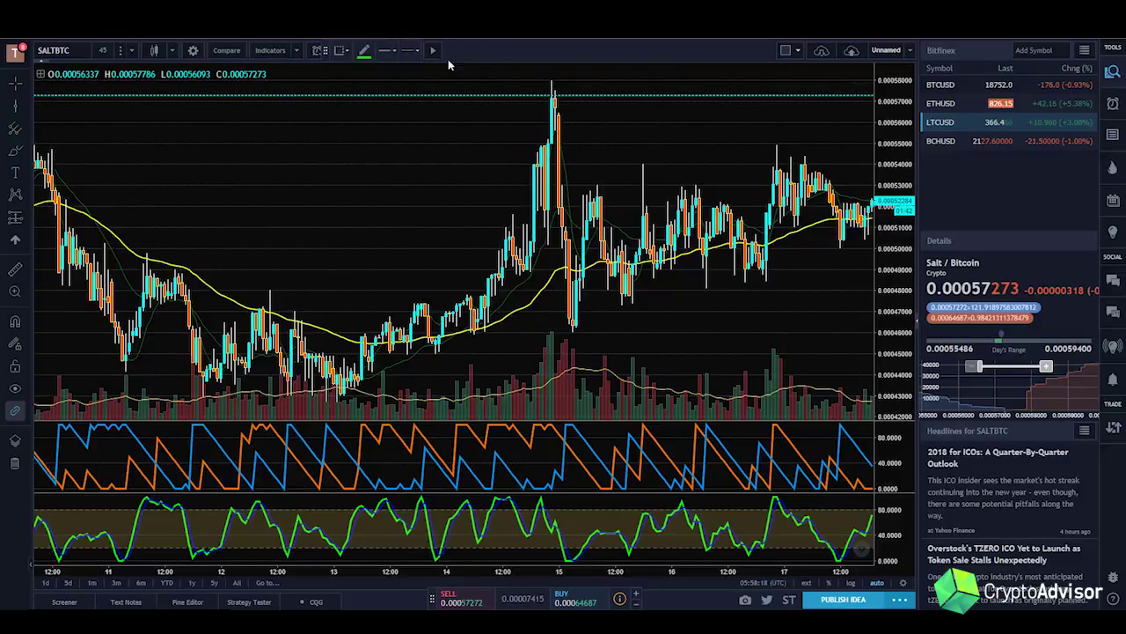
click(481, 280)
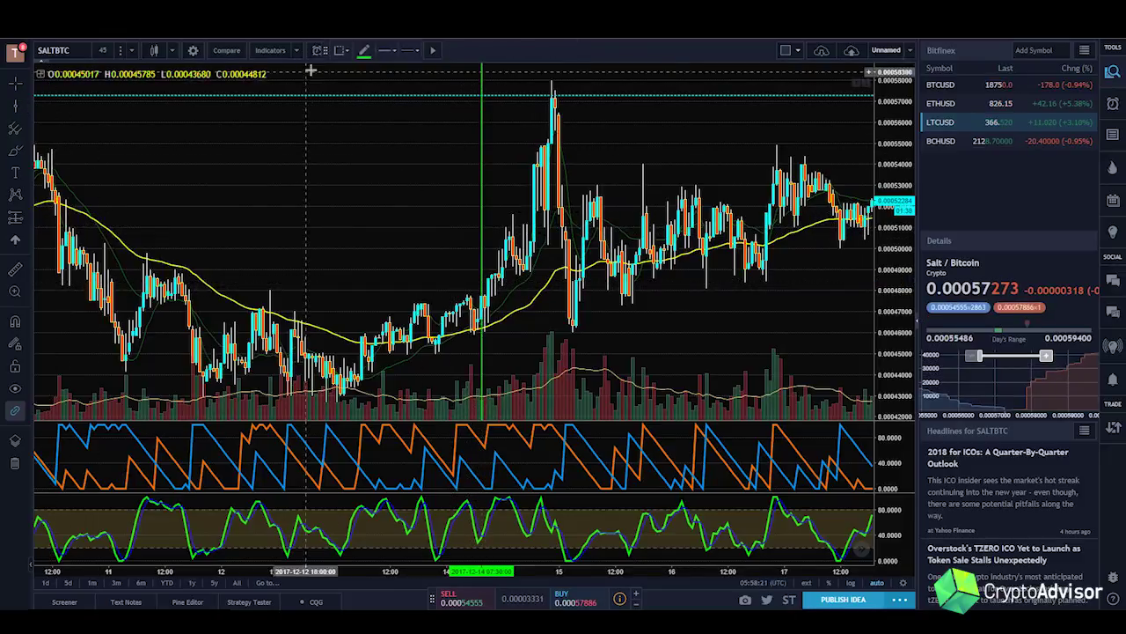
click(364, 51)
click(372, 84)
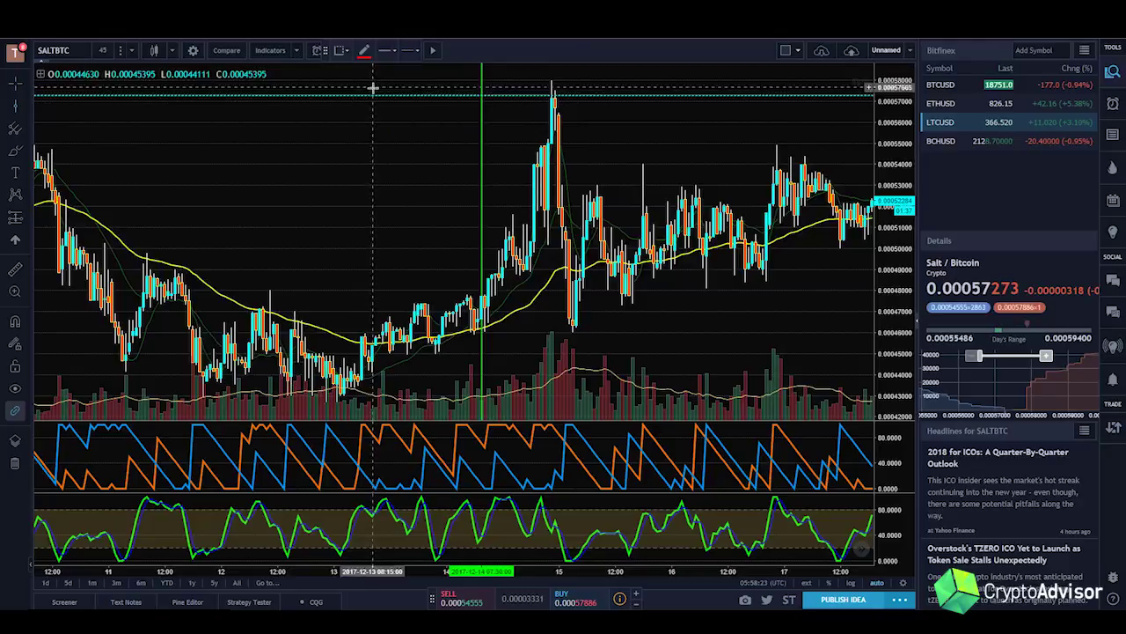
click(513, 169)
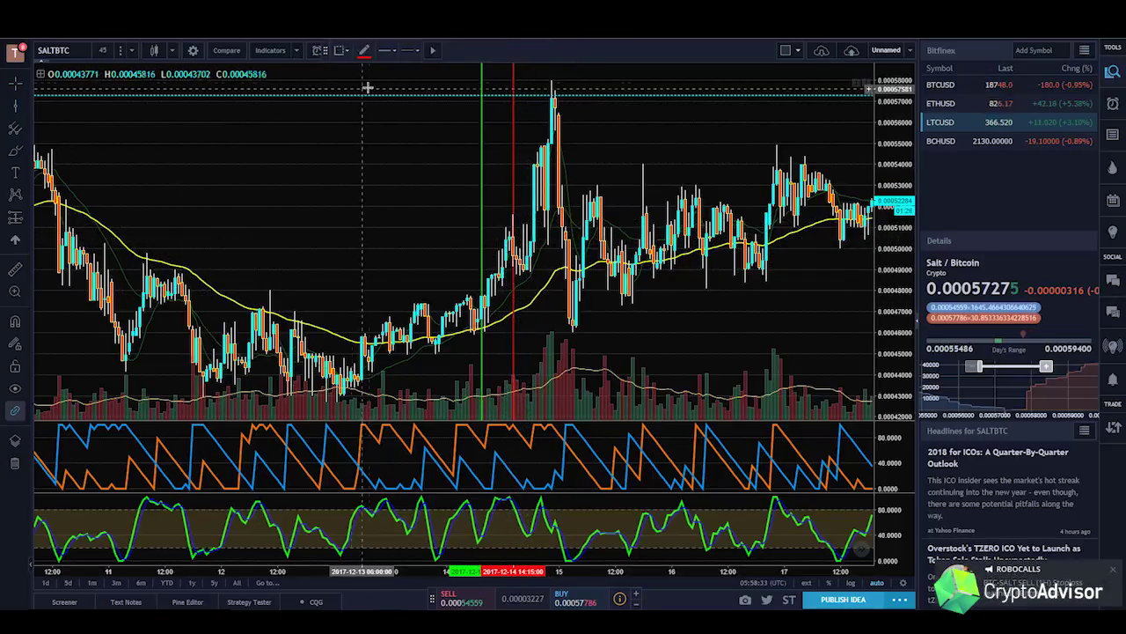
- Add a green line before the spike and a red line just before the peak
click(364, 50)
click(403, 86)
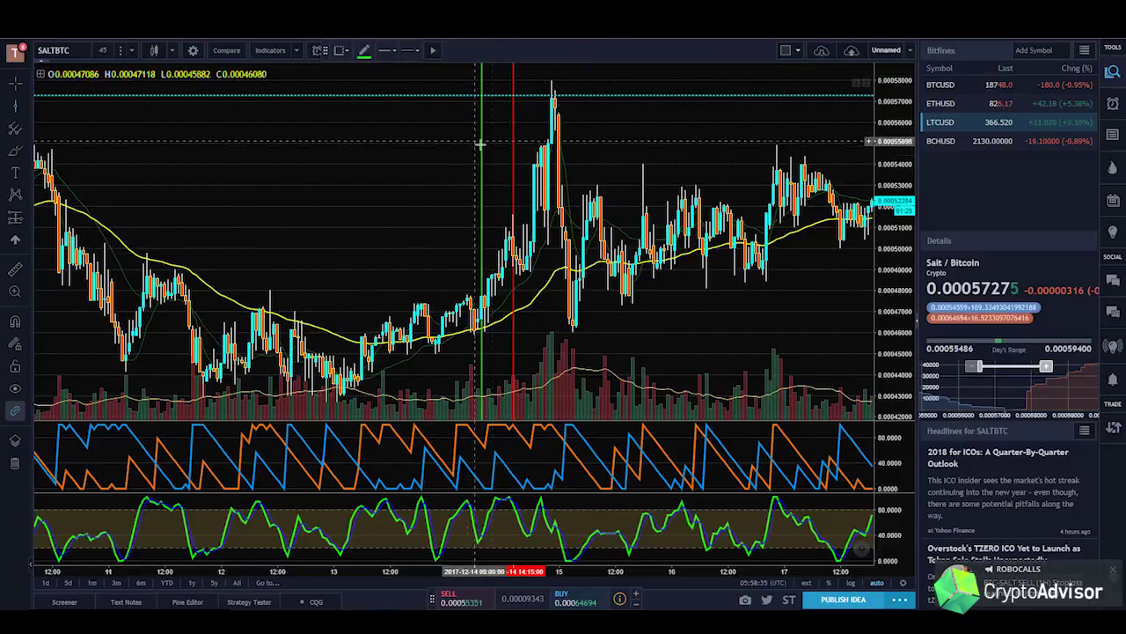
click(531, 160)
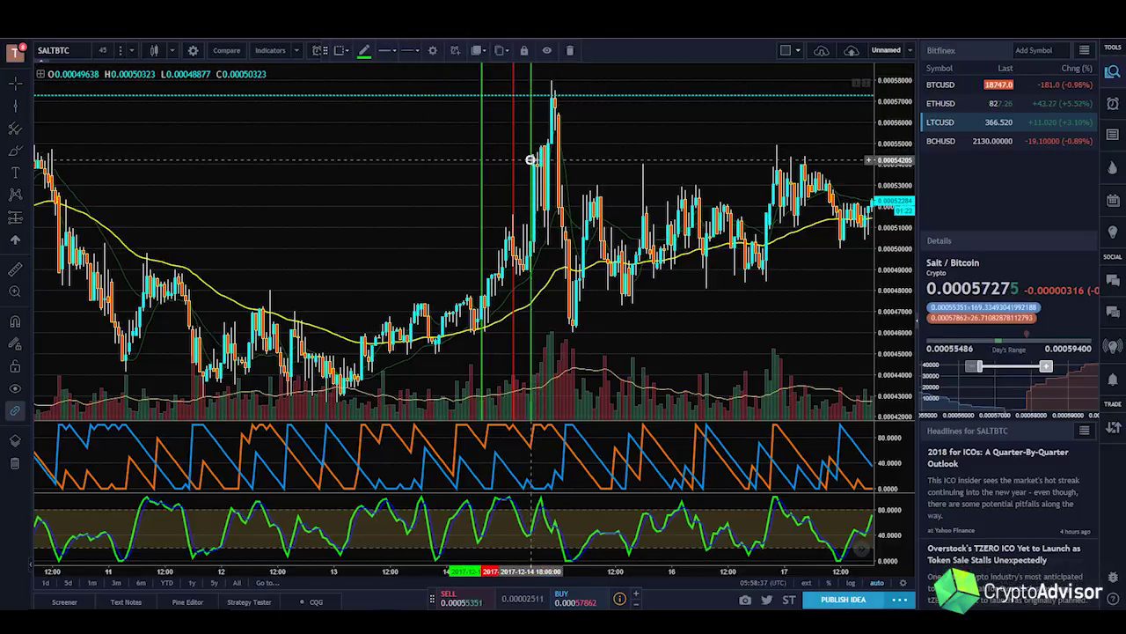
click(537, 132)
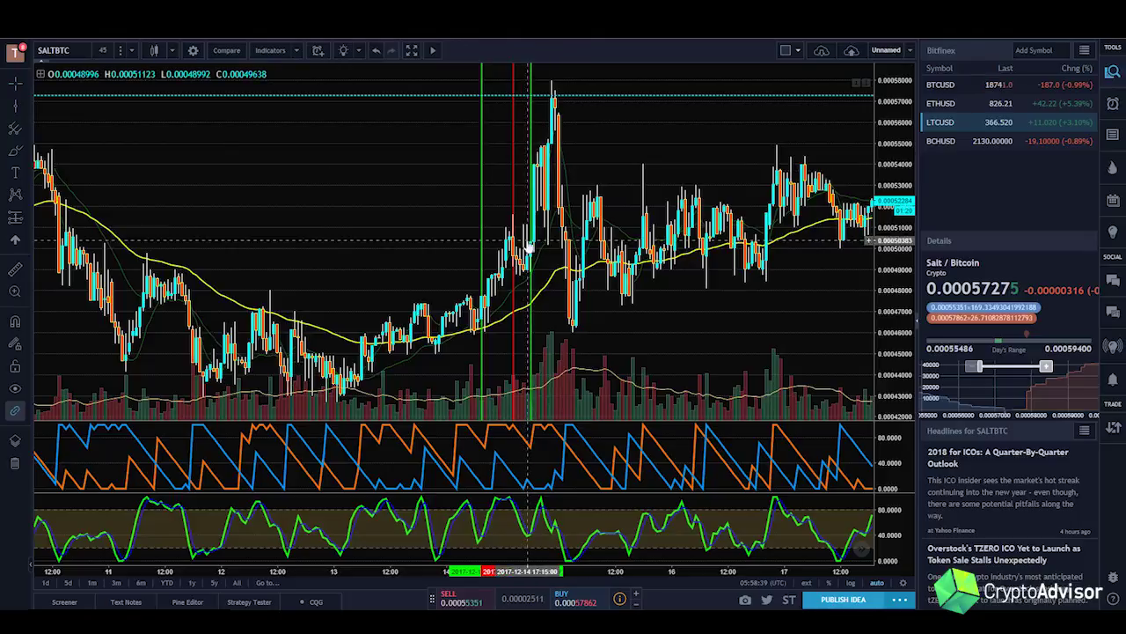
click(16, 109)
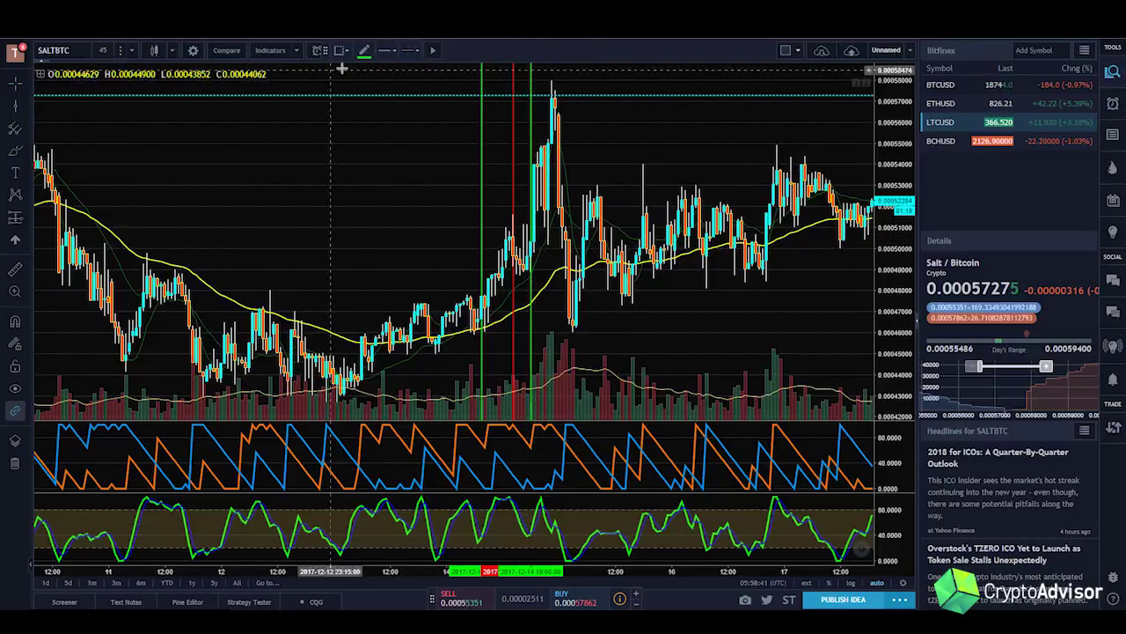
click(366, 51)
click(360, 66)
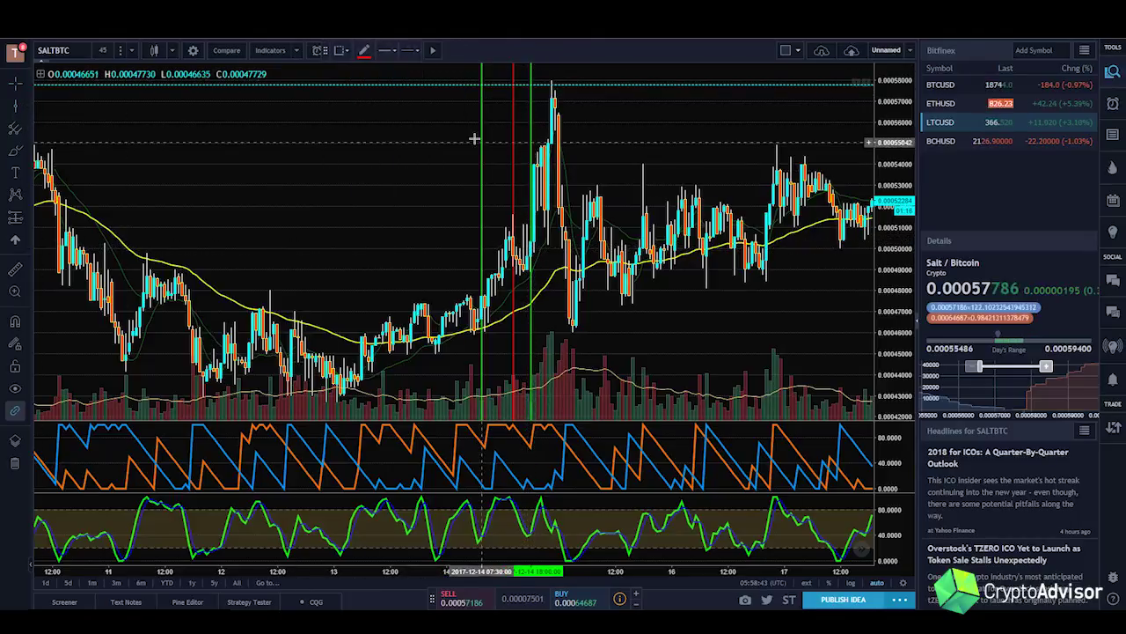
click(544, 142)
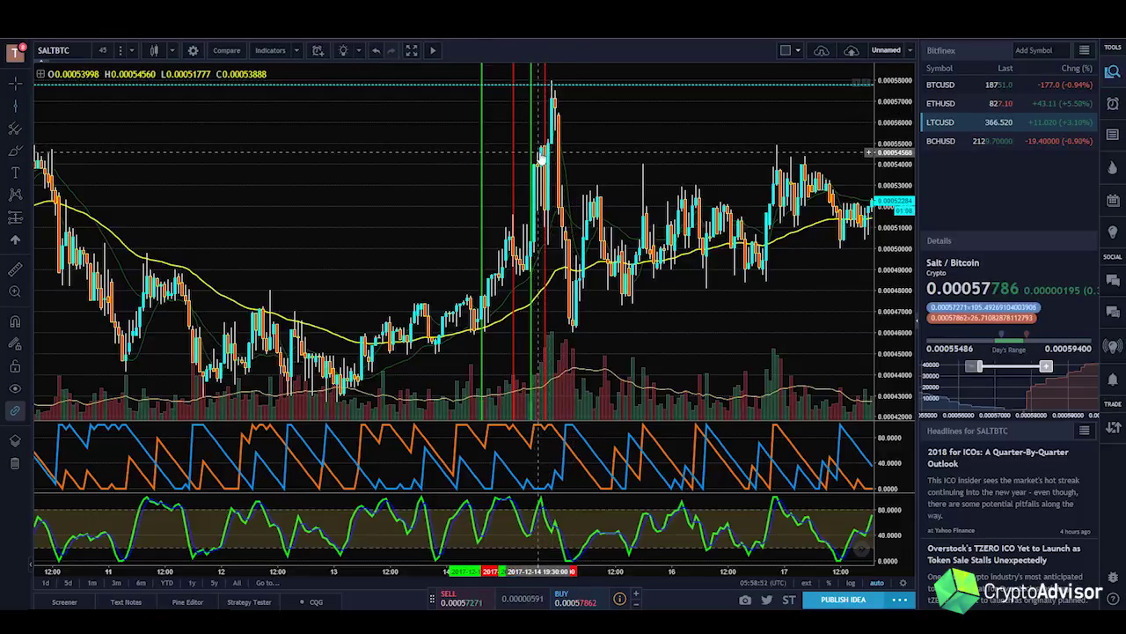
- Drag the chart left until candles through 19 December appear beside the 14 December lines
drag(661, 151, 491, 158)
drag(641, 156, 493, 264)
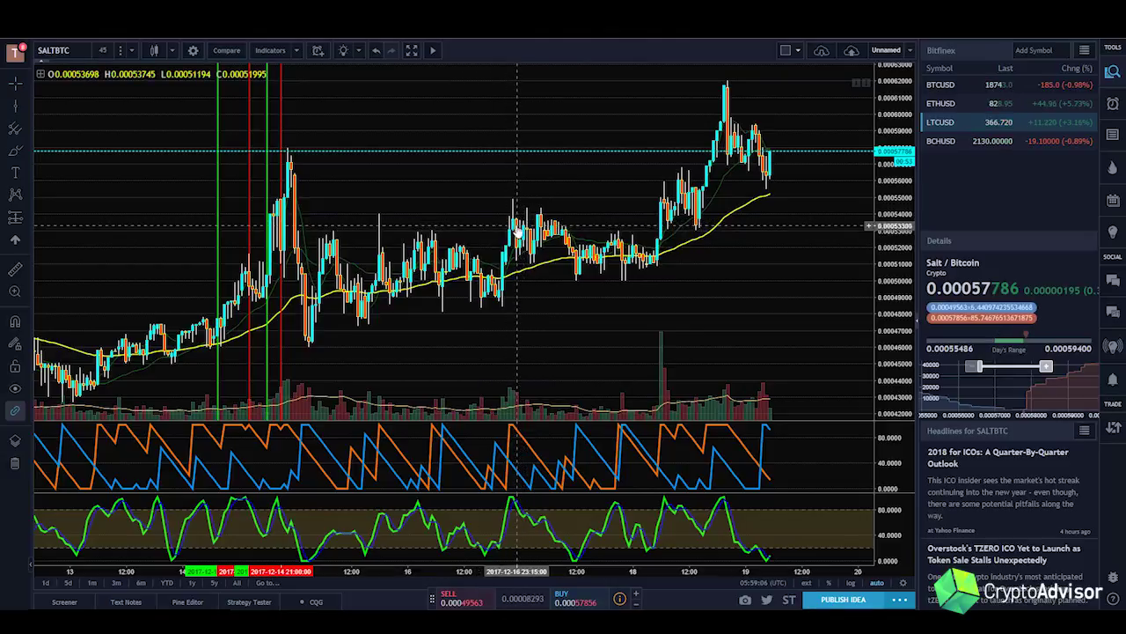
drag(720, 220, 645, 233)
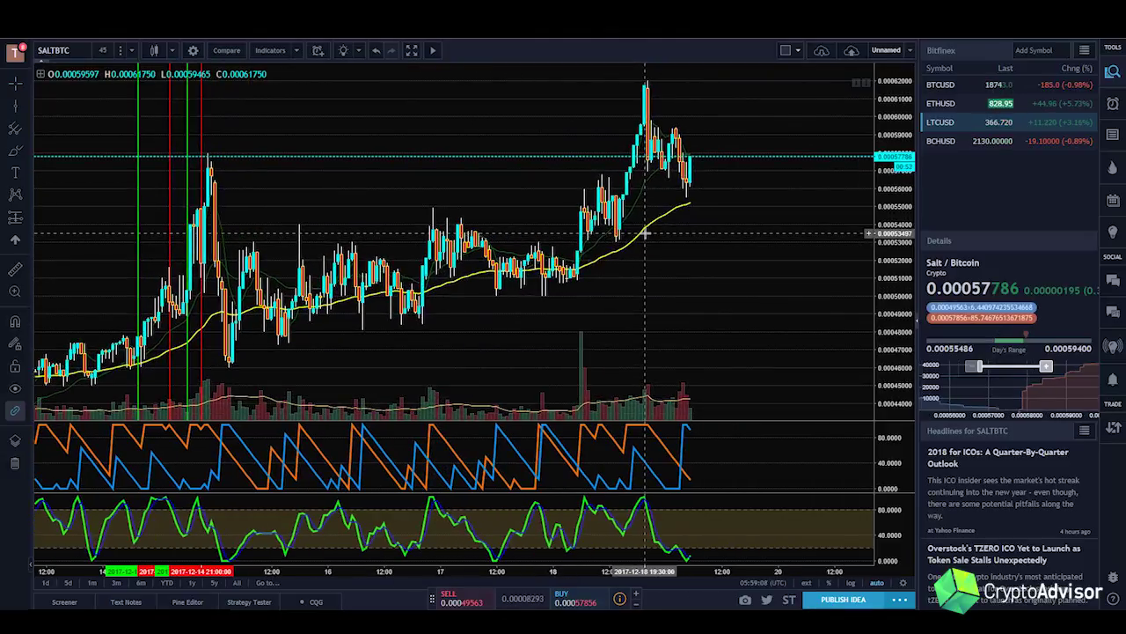